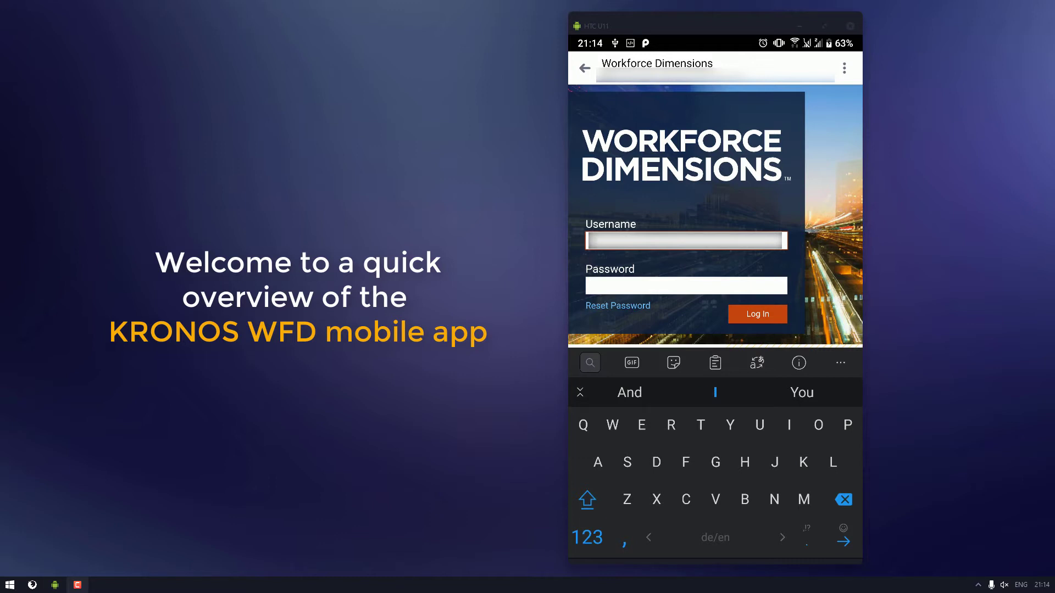
# Step: Enter the account password and log in to Workforce Dimensions
pyautogui.press('Tab')
pyautogui.write('qw*******')
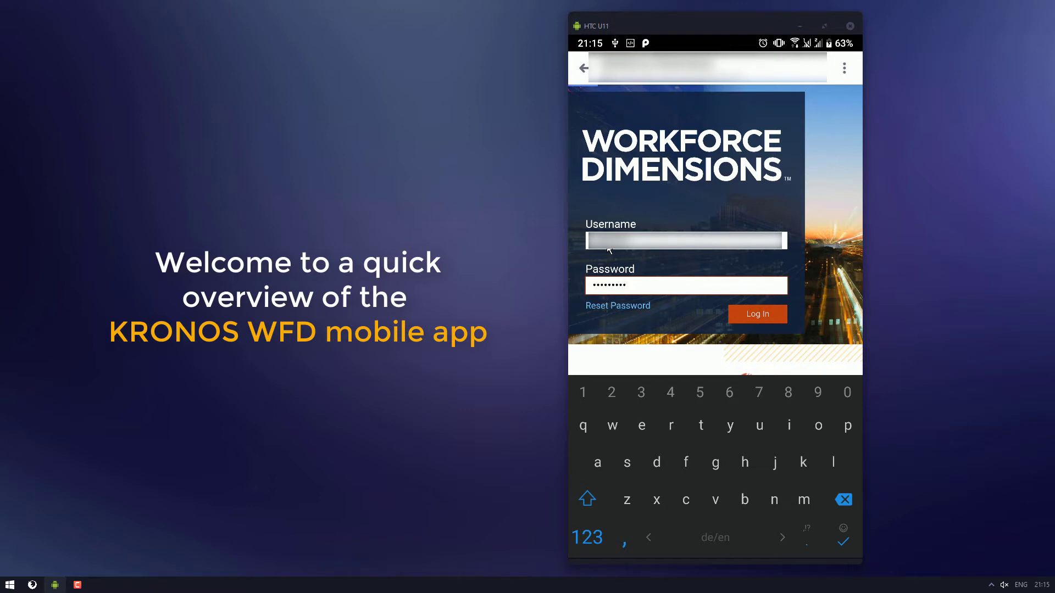
pyautogui.click(757, 319)
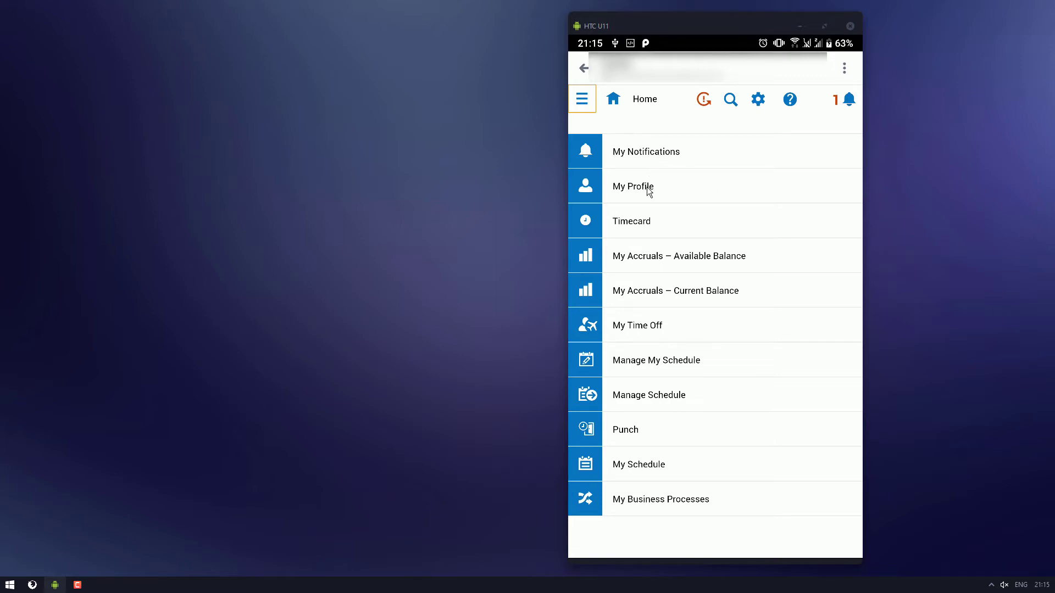
pyautogui.click(651, 158)
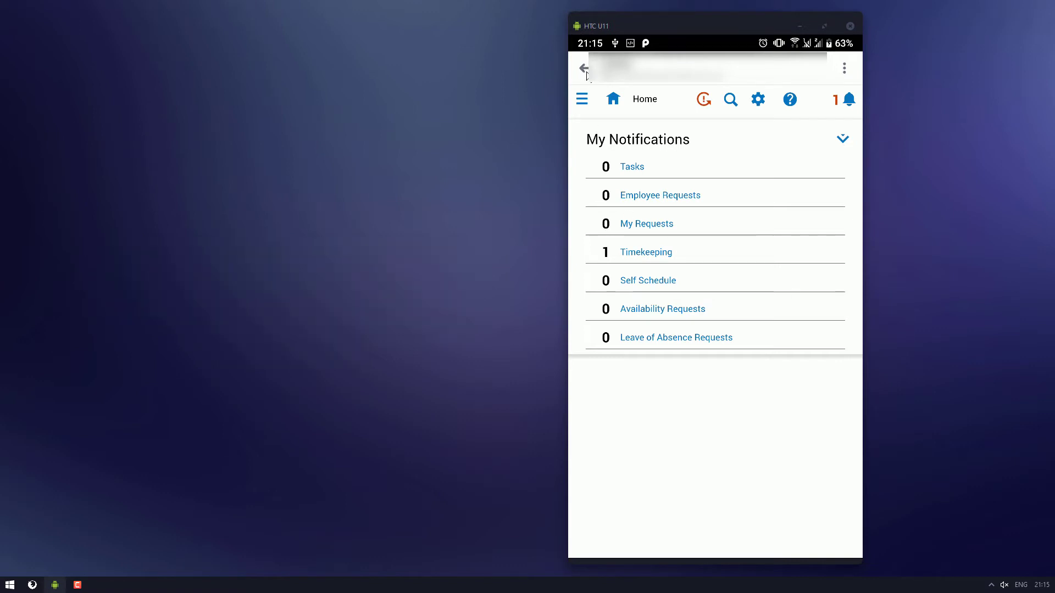
pyautogui.click(615, 99)
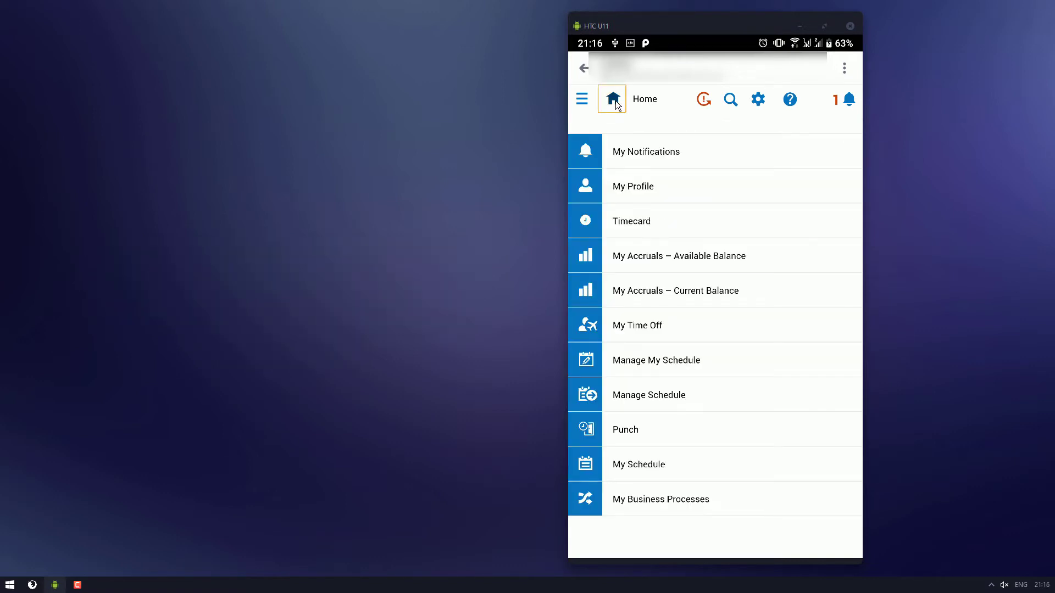
pyautogui.click(631, 188)
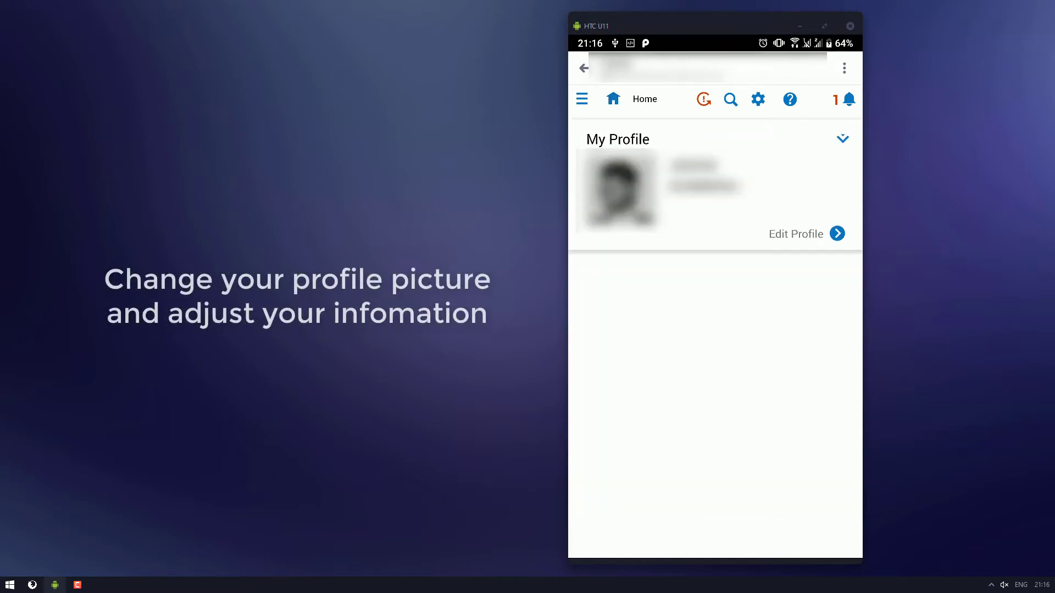
pyautogui.click(613, 100)
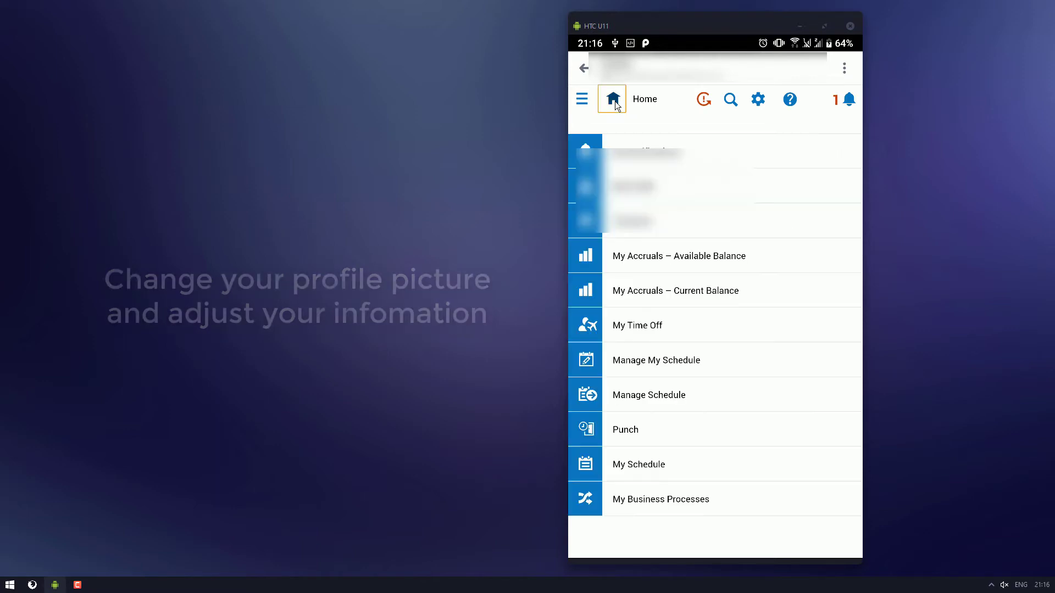
pyautogui.click(639, 234)
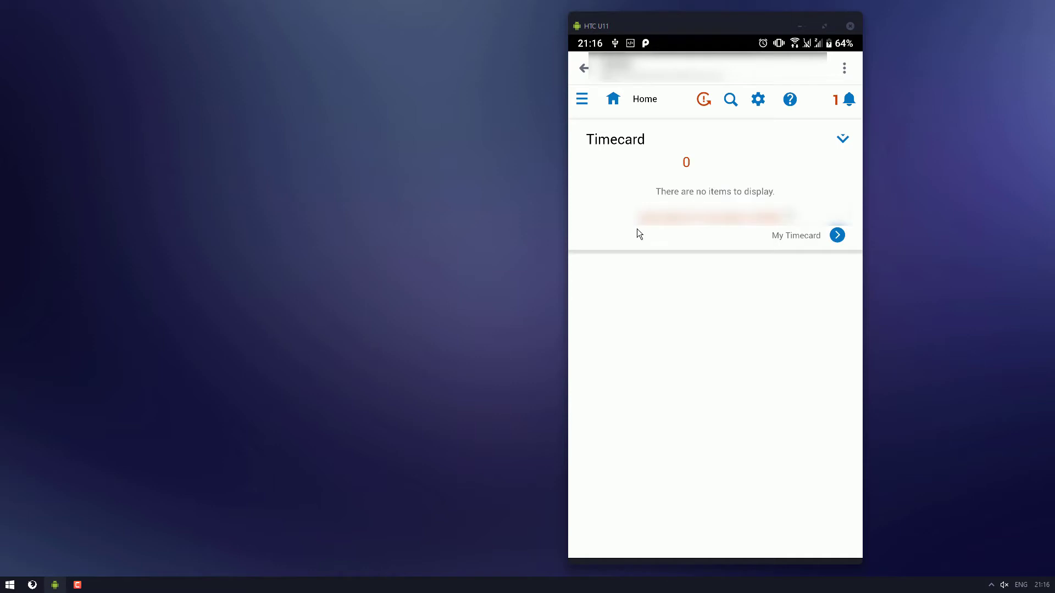
pyautogui.click(613, 99)
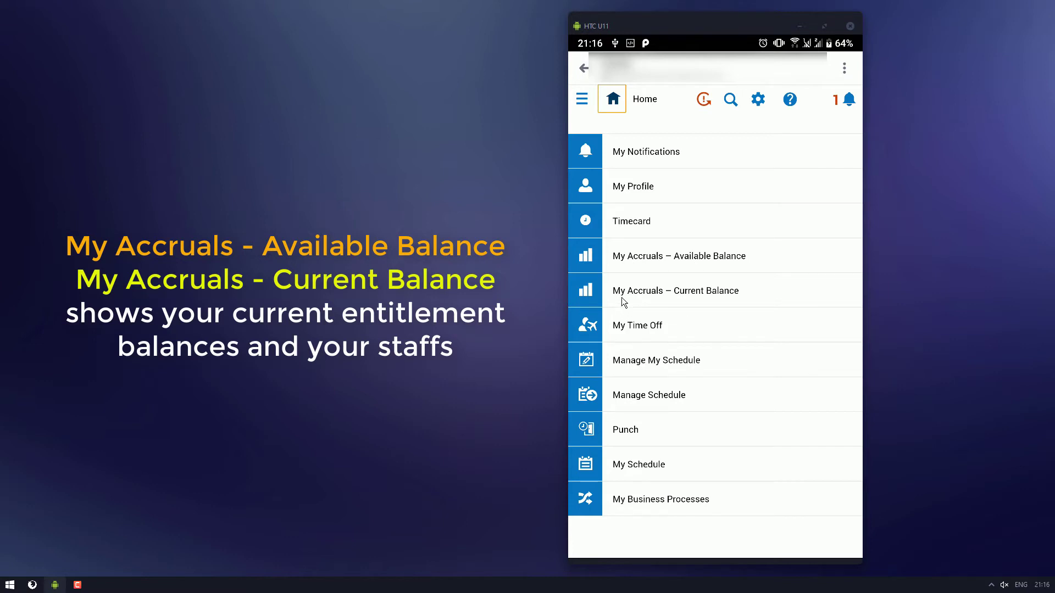
pyautogui.click(661, 363)
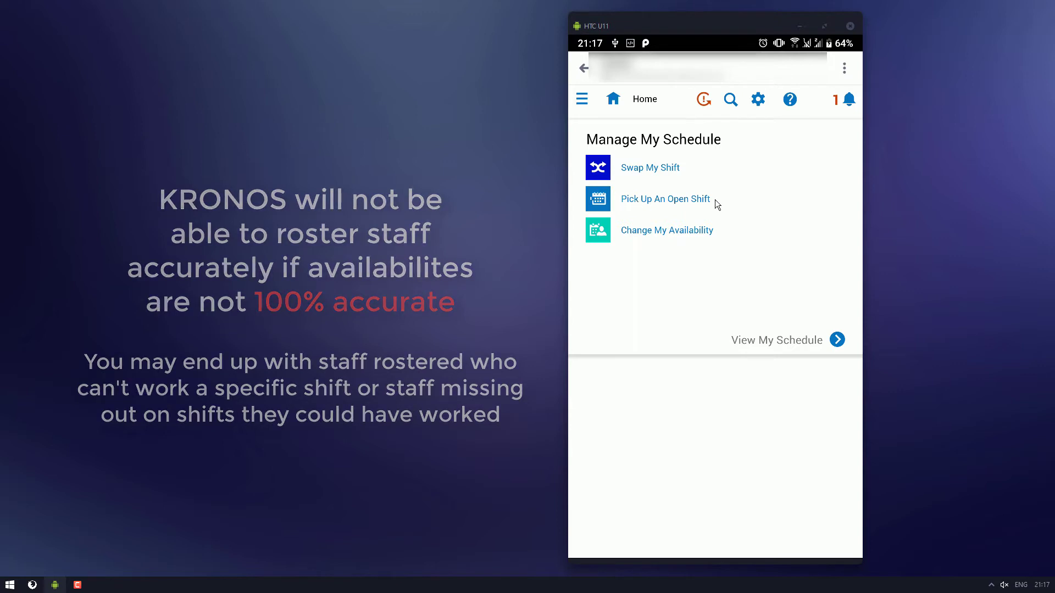
pyautogui.click(615, 100)
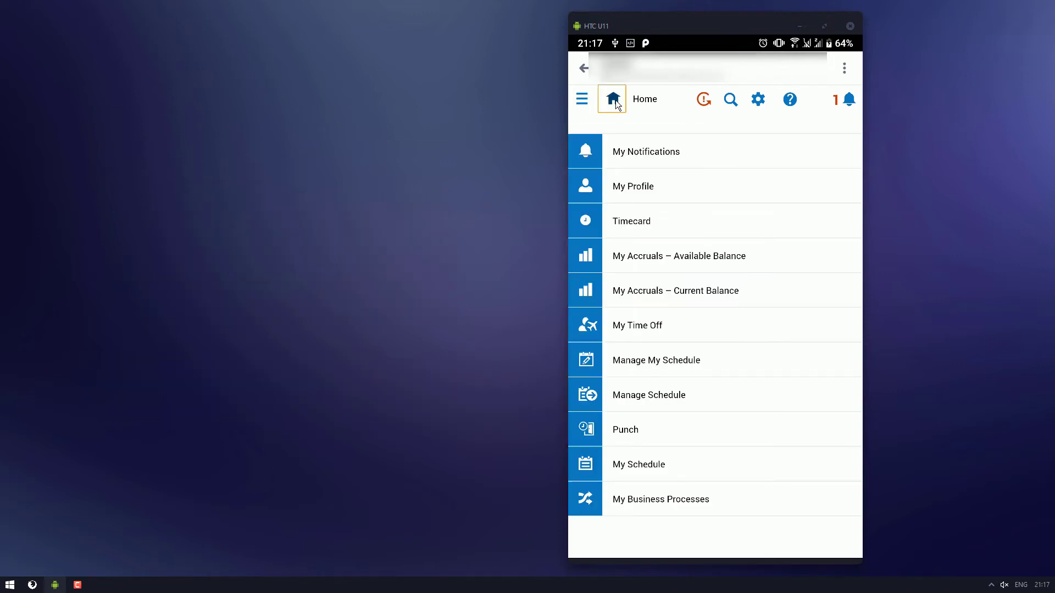
pyautogui.click(662, 397)
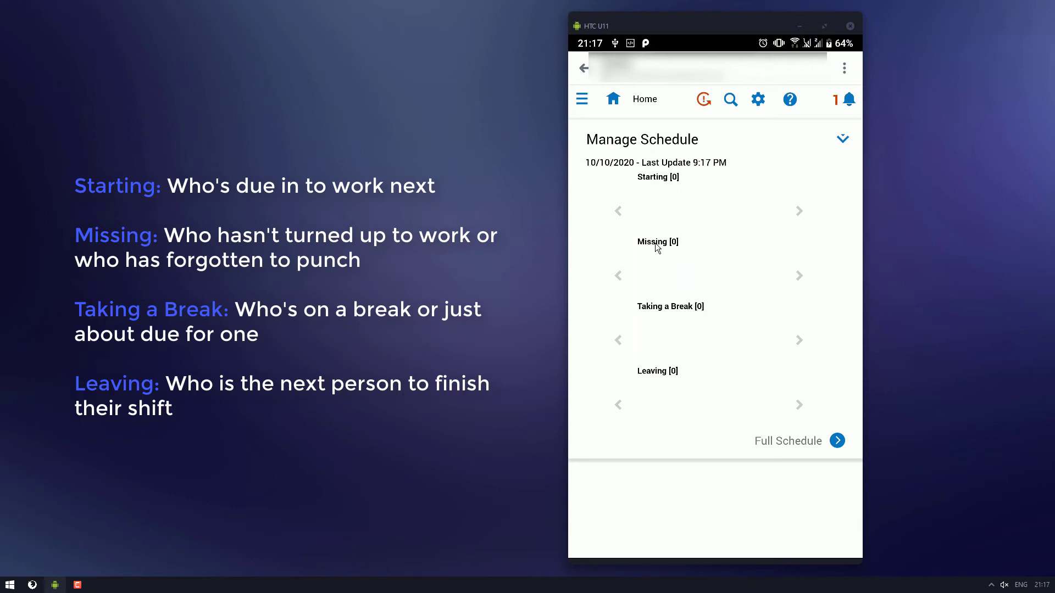
pyautogui.click(613, 100)
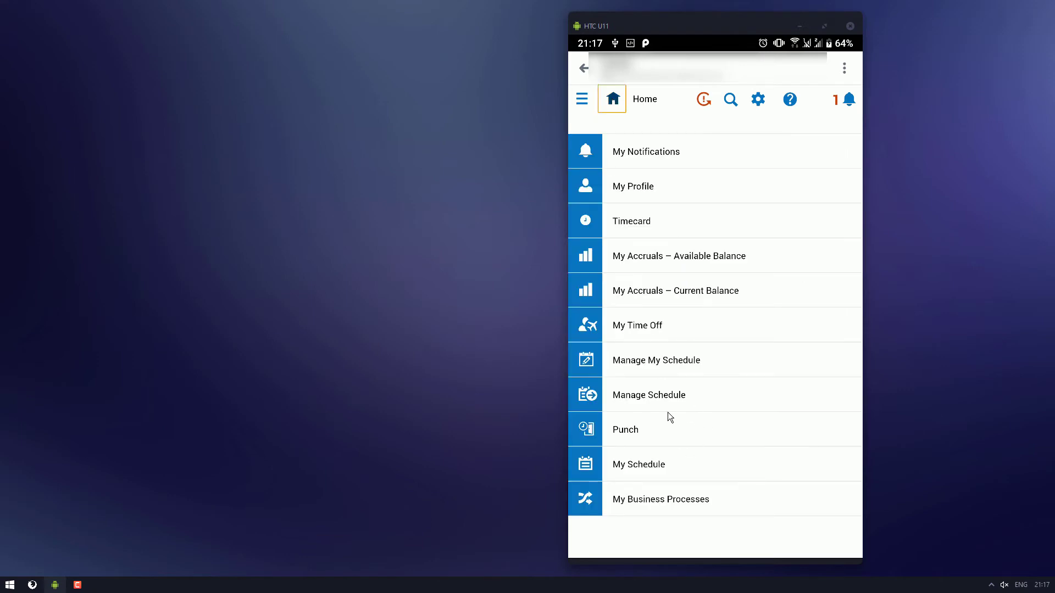
# Step: Open the Punch tile, check its Transfer location choices, and return Home
pyautogui.click(627, 436)
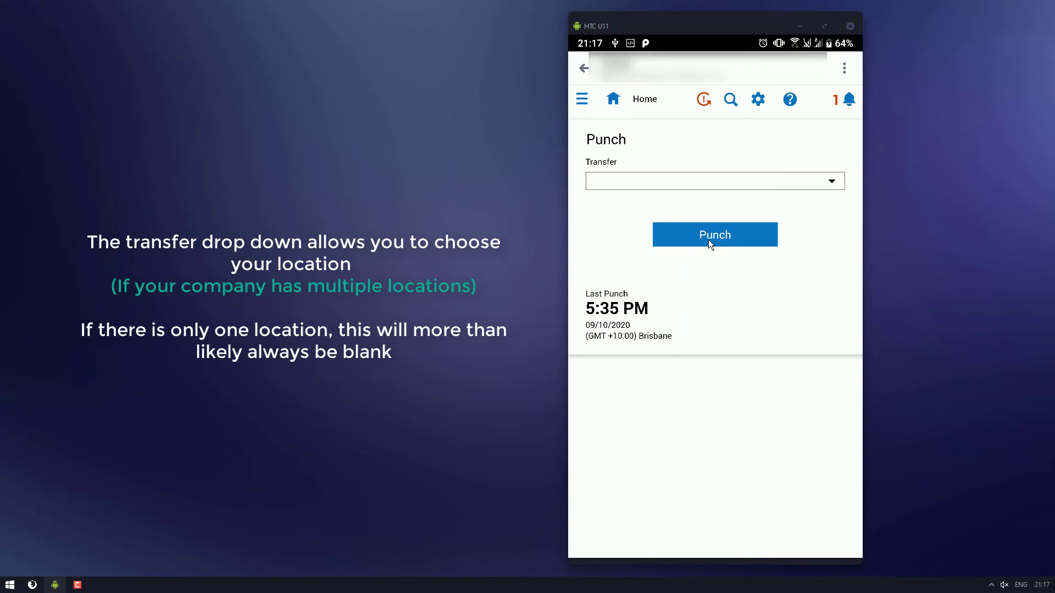
pyautogui.click(833, 182)
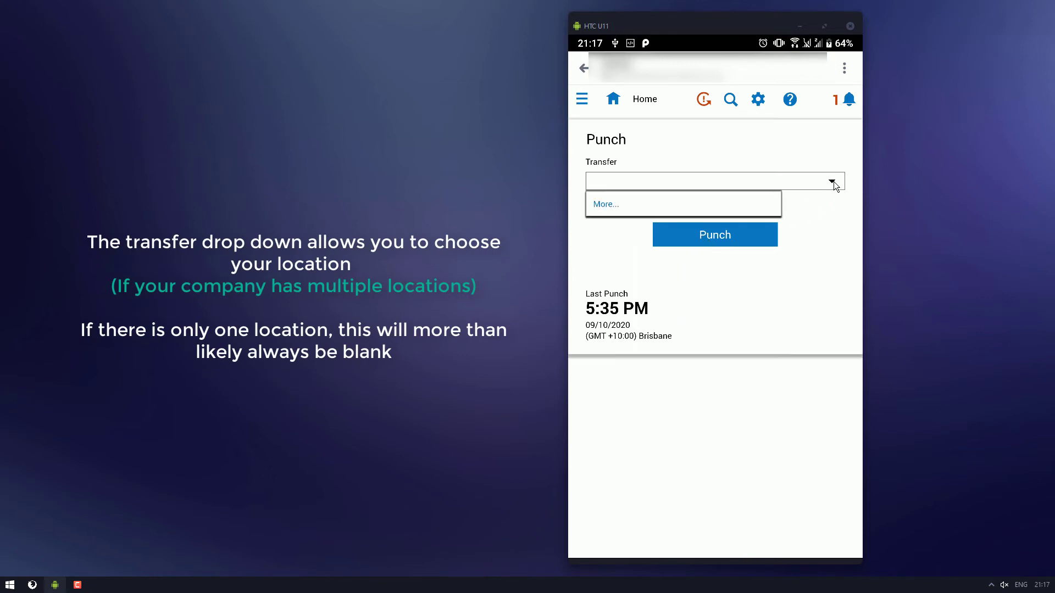
pyautogui.click(833, 181)
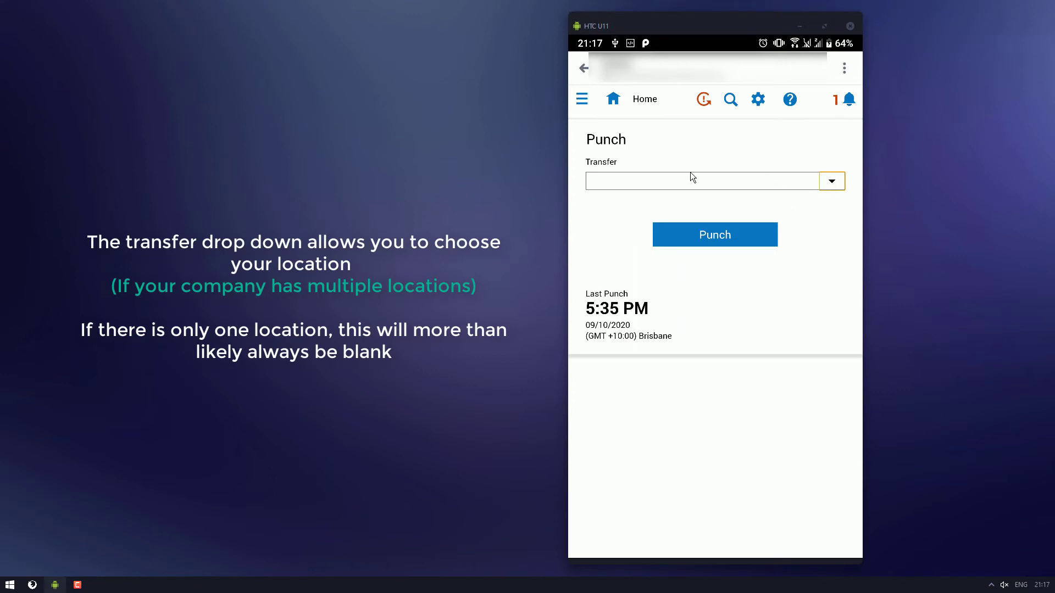
pyautogui.click(613, 99)
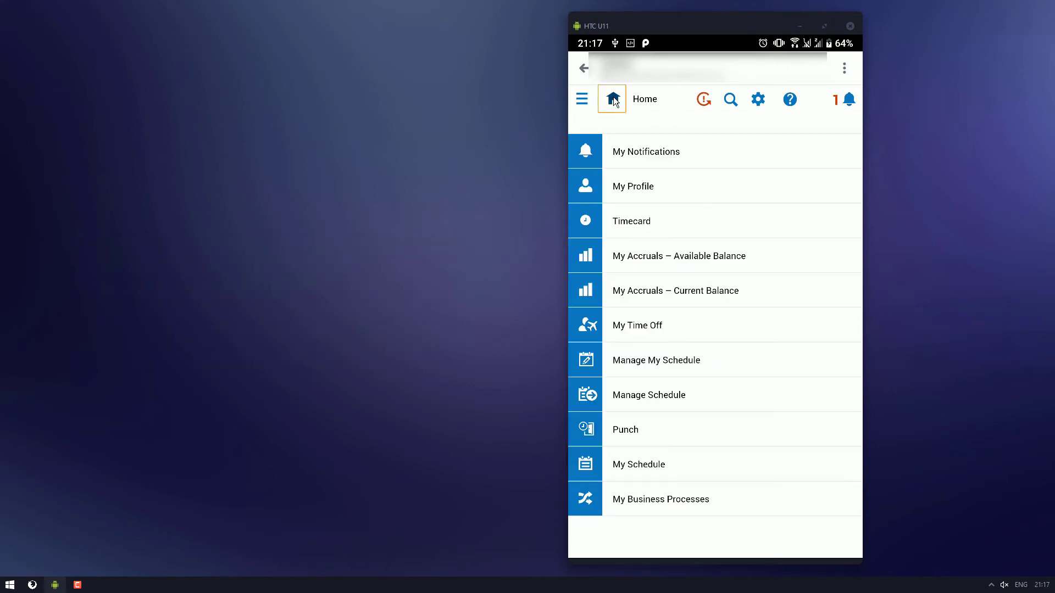
# Step: View the week's My Schedule roster, then Manager Delegation - Role Filter under My Business Processes
pyautogui.click(650, 463)
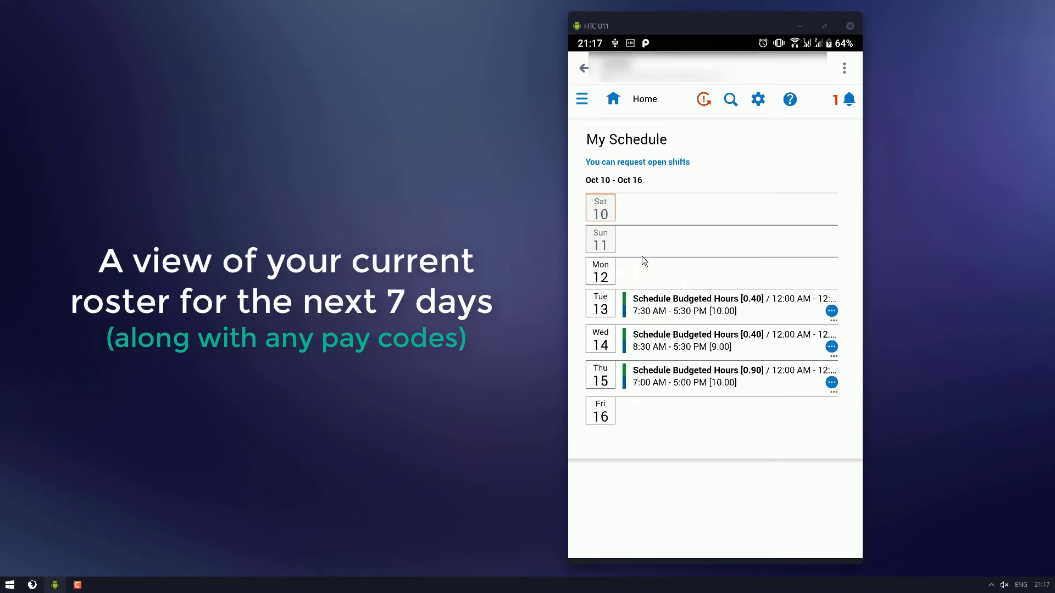
pyautogui.click(612, 100)
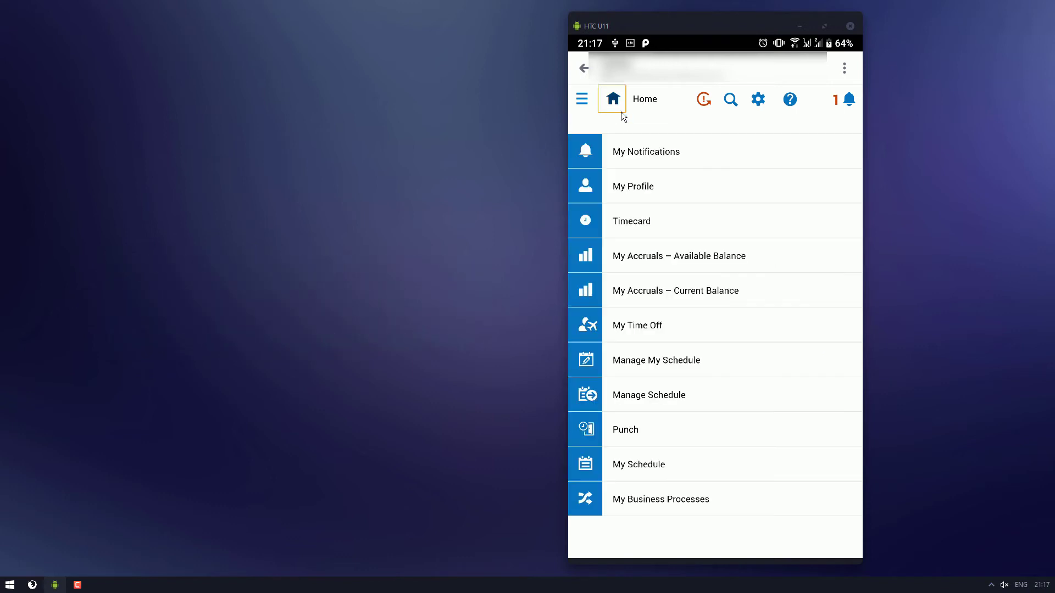
pyautogui.click(650, 500)
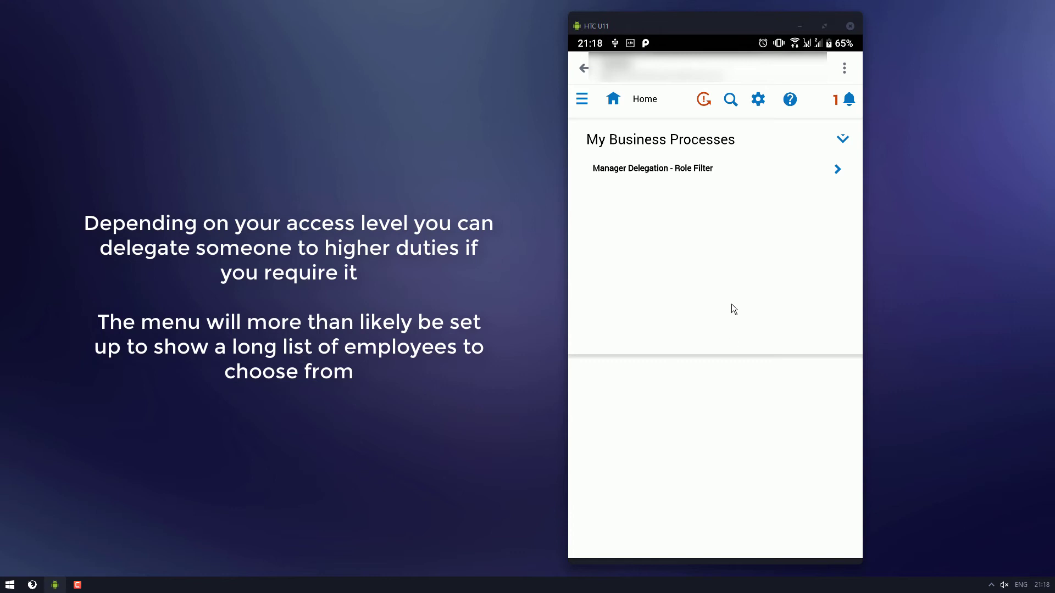
pyautogui.click(800, 173)
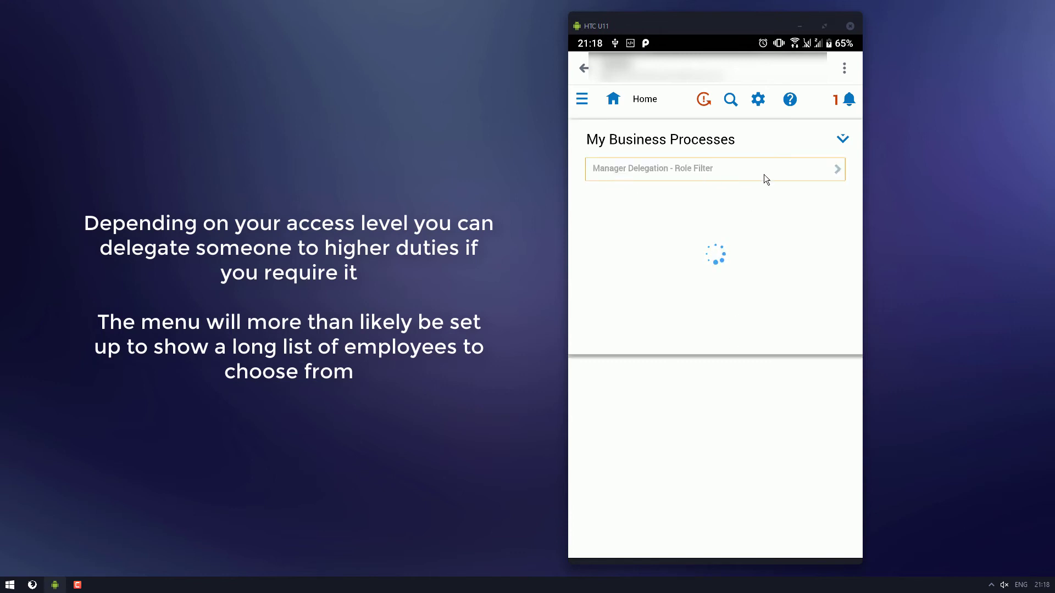
pyautogui.click(613, 101)
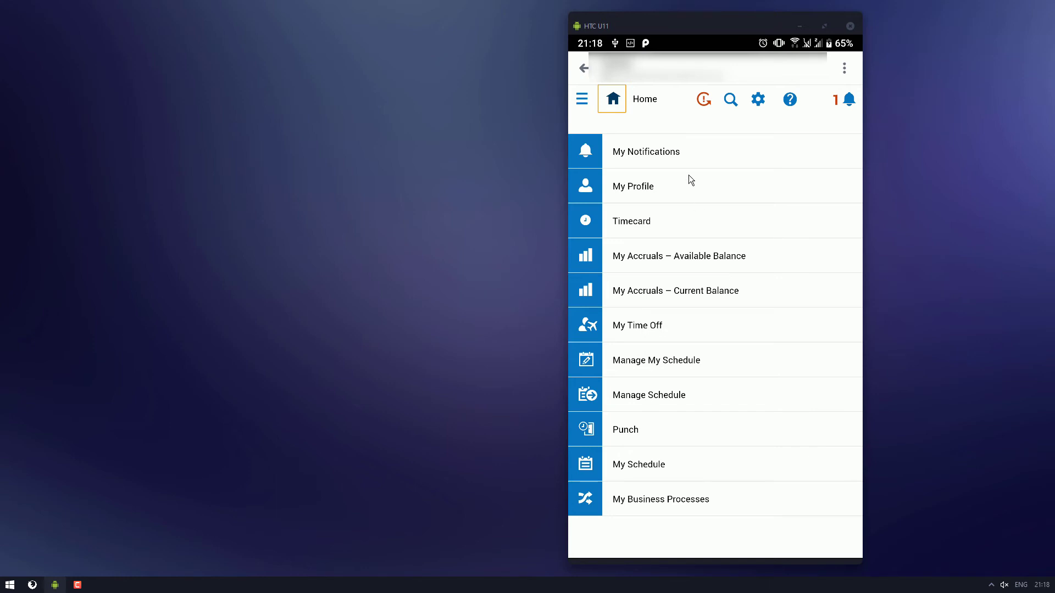
# Step: Expand Time, Schedule, Workforce Planning, Dataviews & Reports and My Information in the side navigation
pyautogui.click(579, 100)
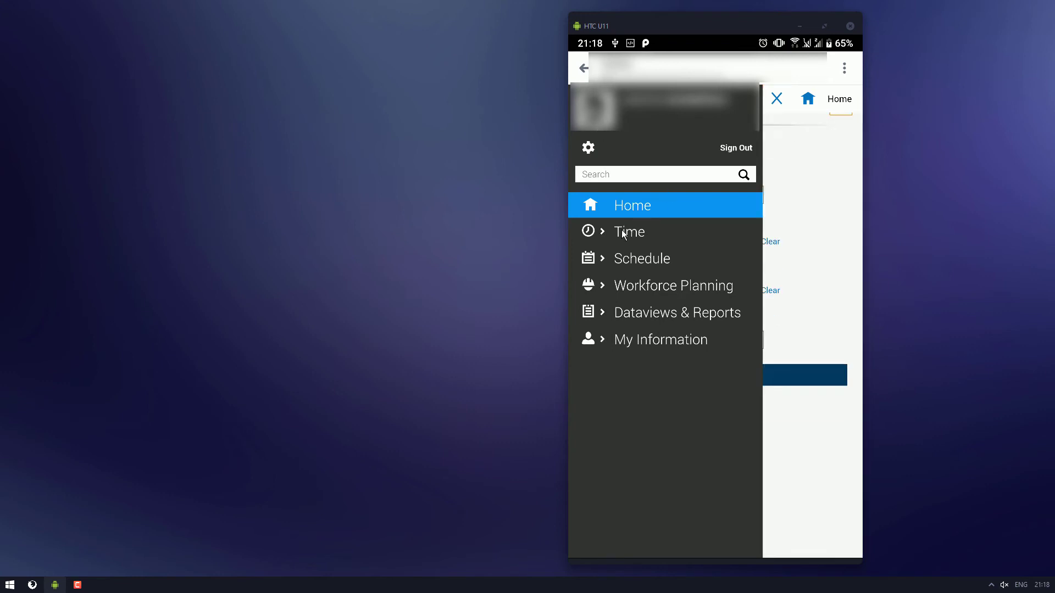
pyautogui.click(625, 235)
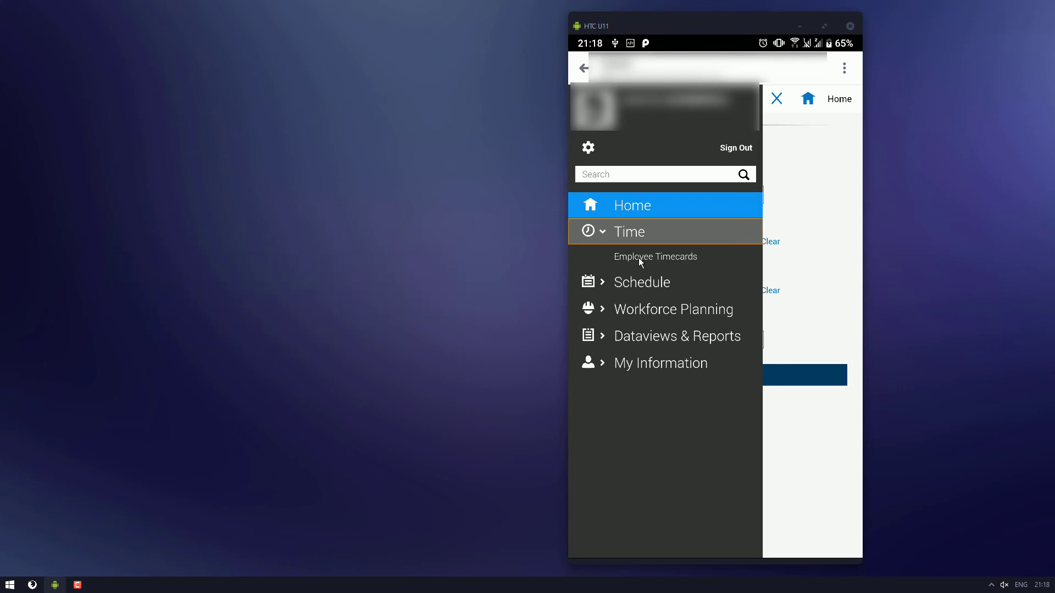
pyautogui.click(654, 288)
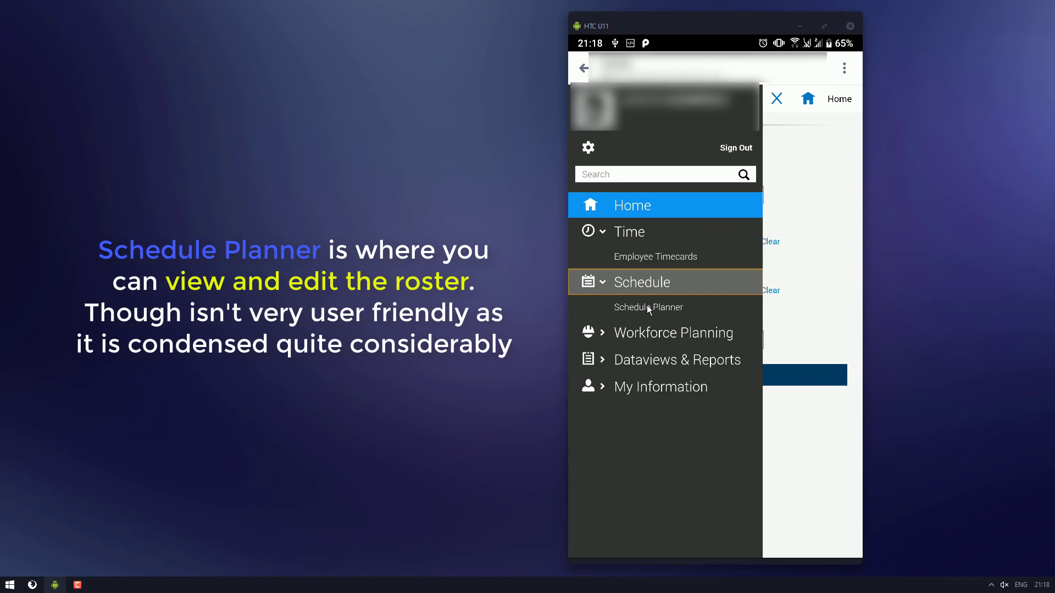
pyautogui.click(645, 335)
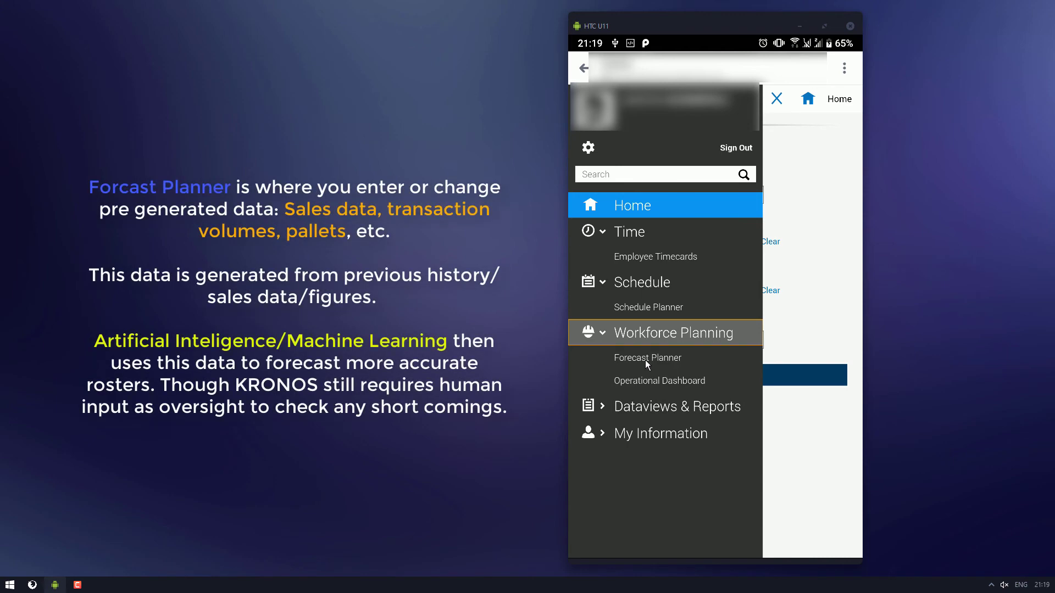
pyautogui.click(641, 406)
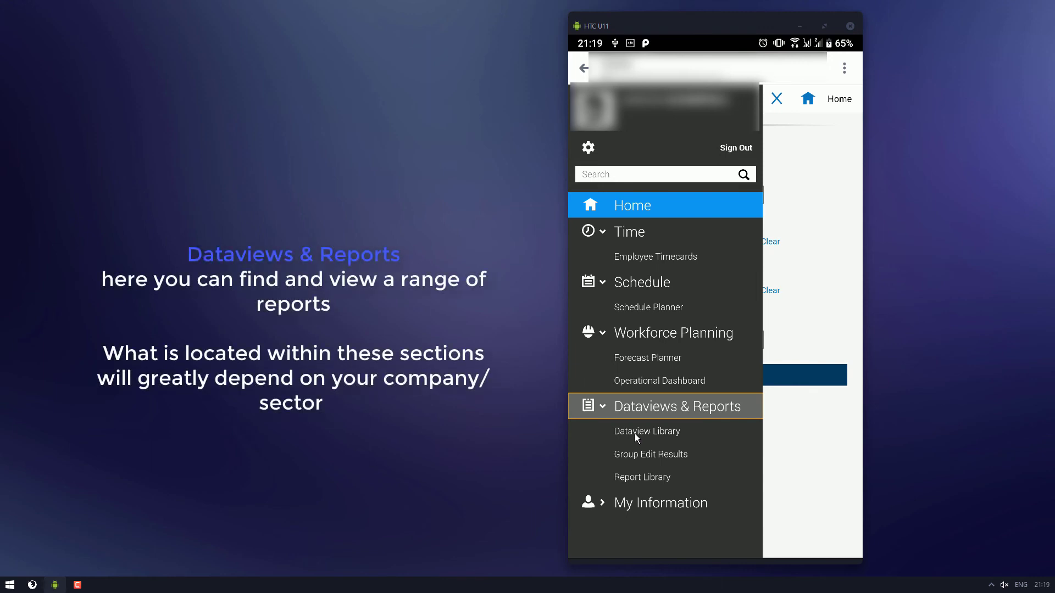
pyautogui.click(653, 505)
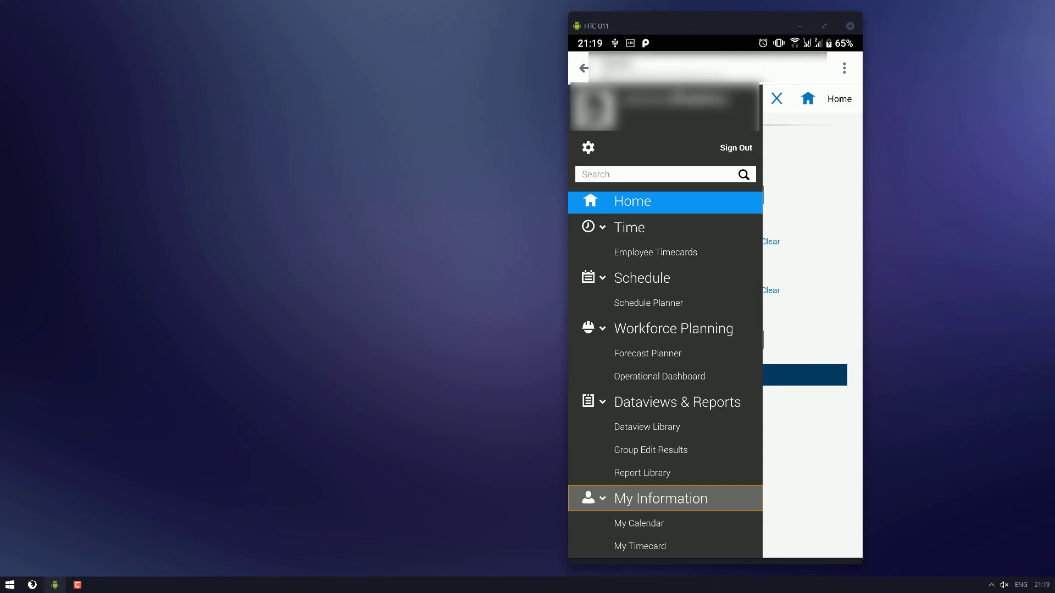
# Step: Close the side navigation and Manager Delegation panel, then view and dismiss the Tiles settings
pyautogui.click(777, 100)
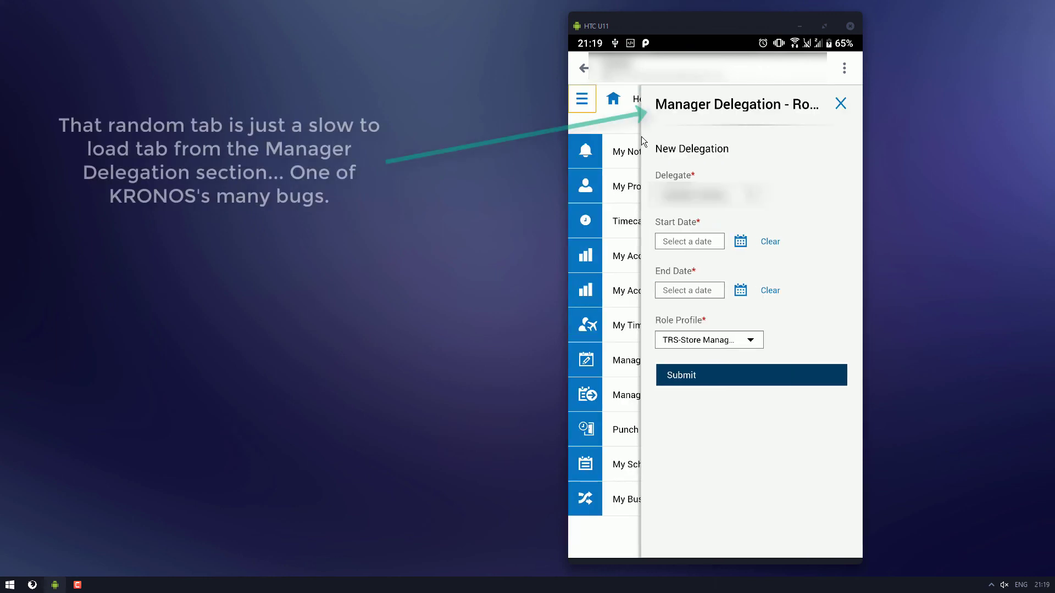
pyautogui.click(840, 105)
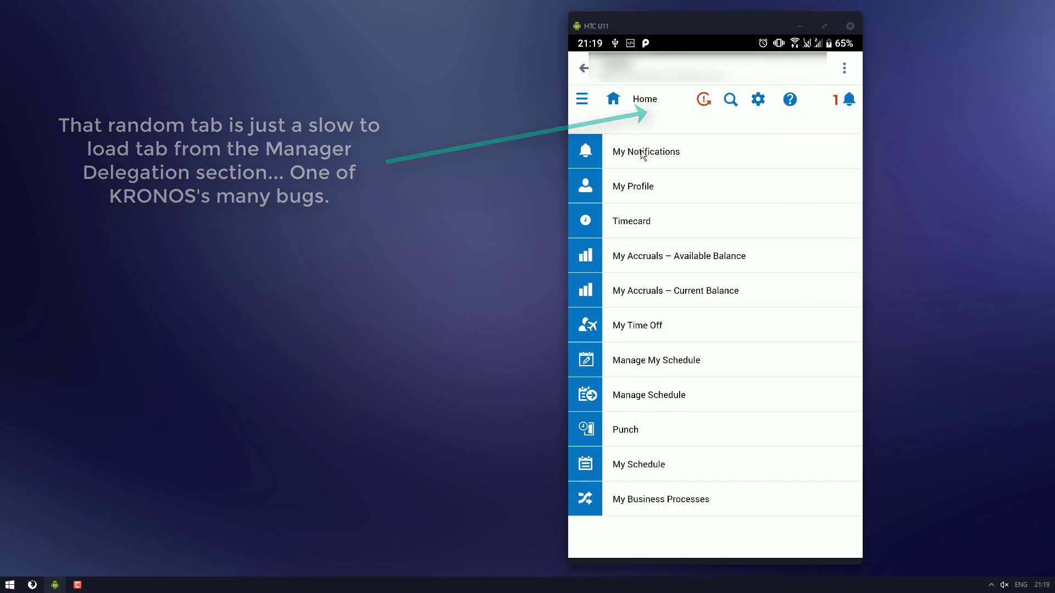
pyautogui.click(757, 100)
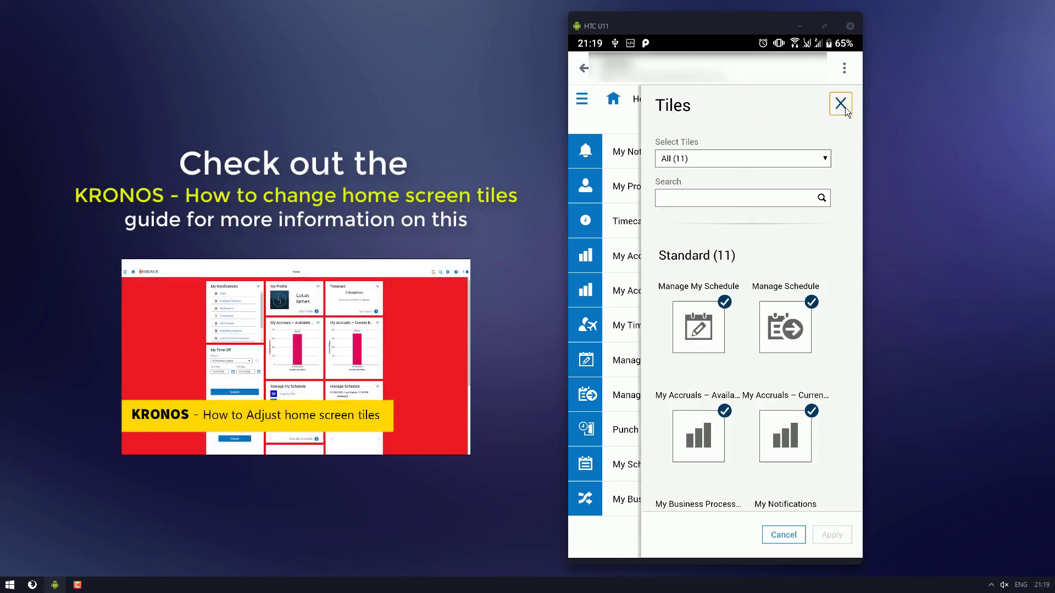
pyautogui.click(841, 104)
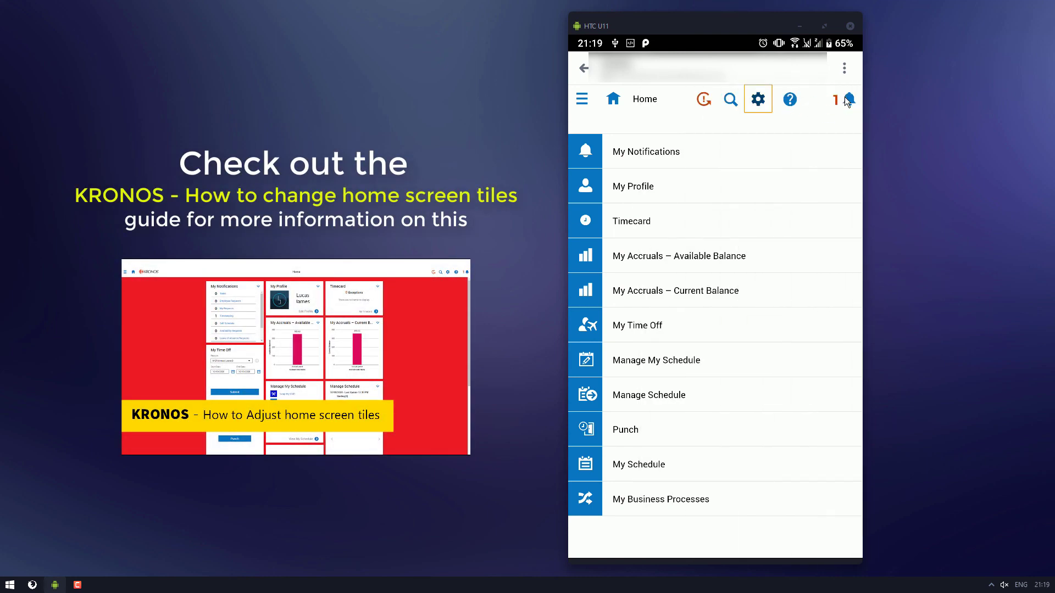
# Step: Check the Control Center notifications panel and close it, leaving the Home tile list
pyautogui.click(845, 98)
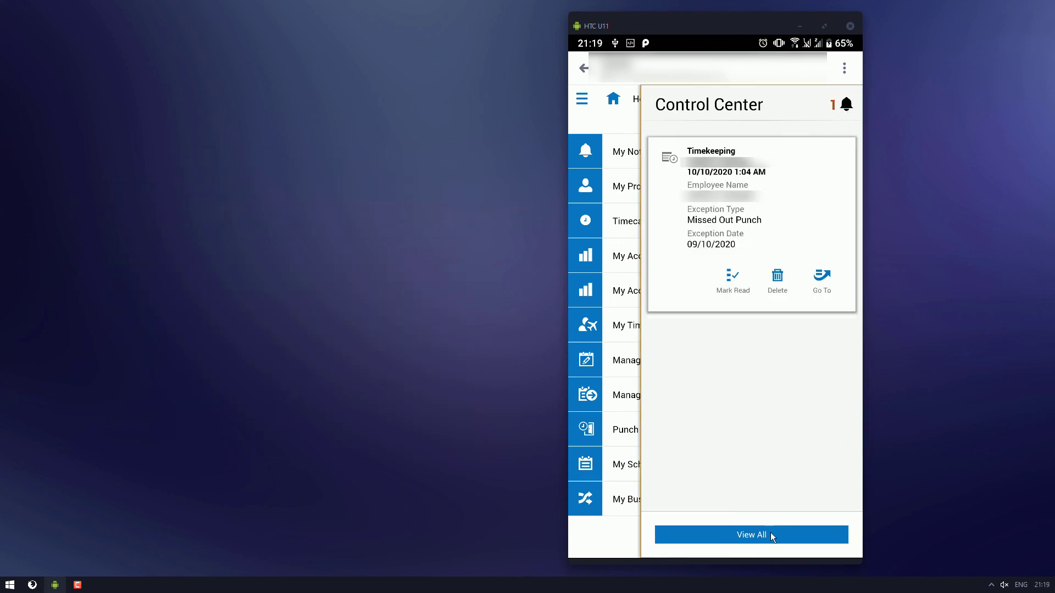
pyautogui.click(857, 107)
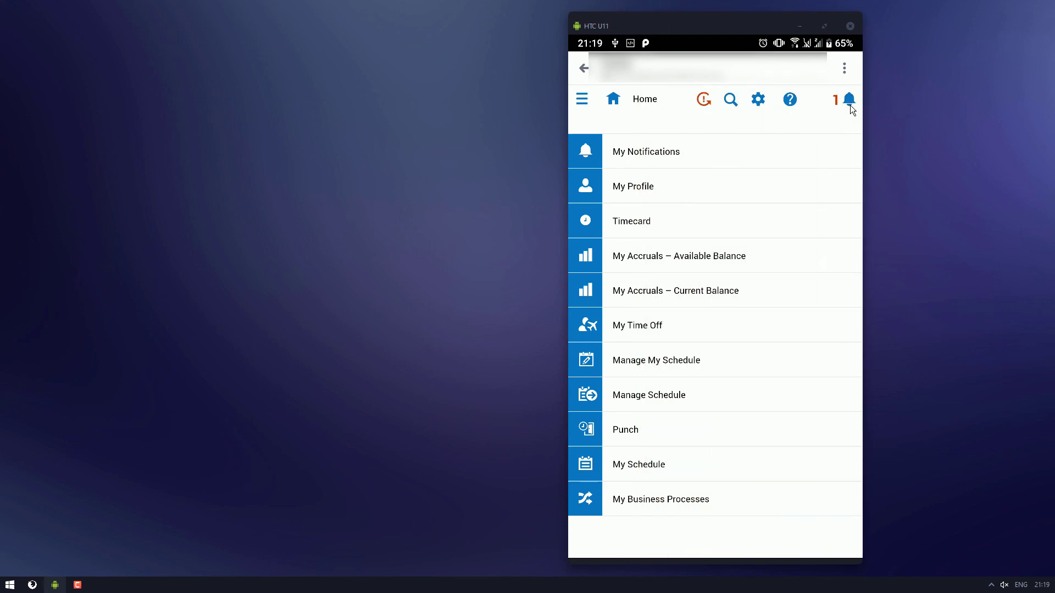
pyautogui.click(849, 105)
pyautogui.click(850, 104)
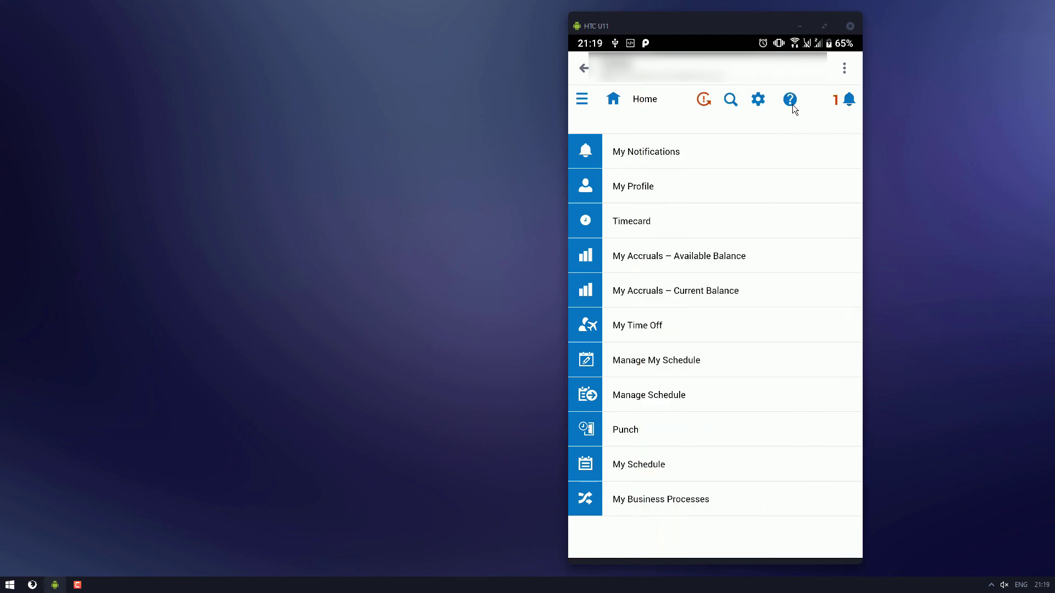